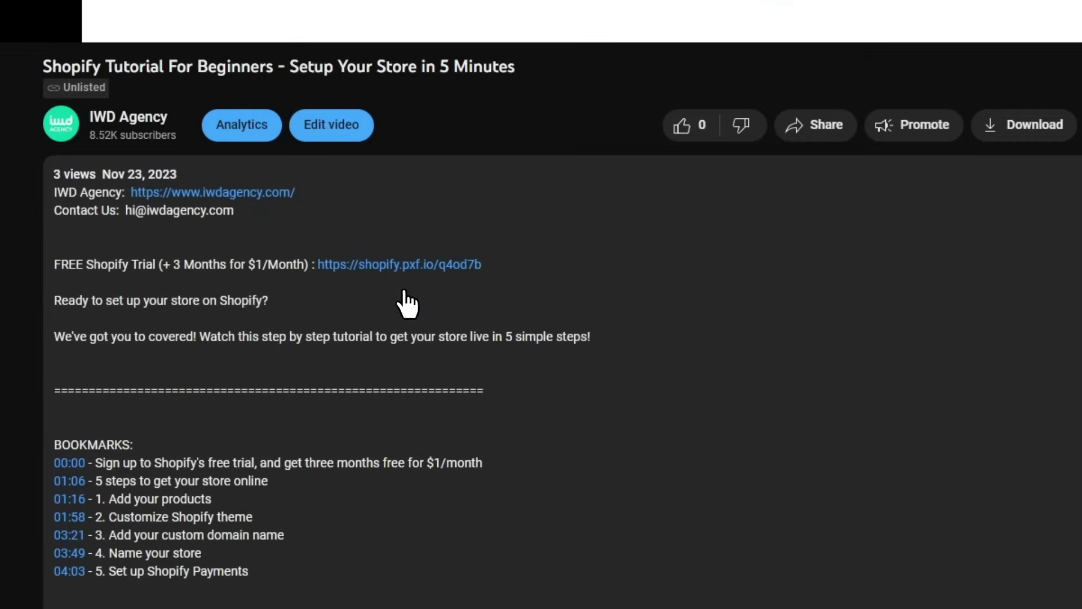
Step: Start the free trial with an email, answer onboarding as a new online-store seller, and sign up with Google
left_click(451, 265)
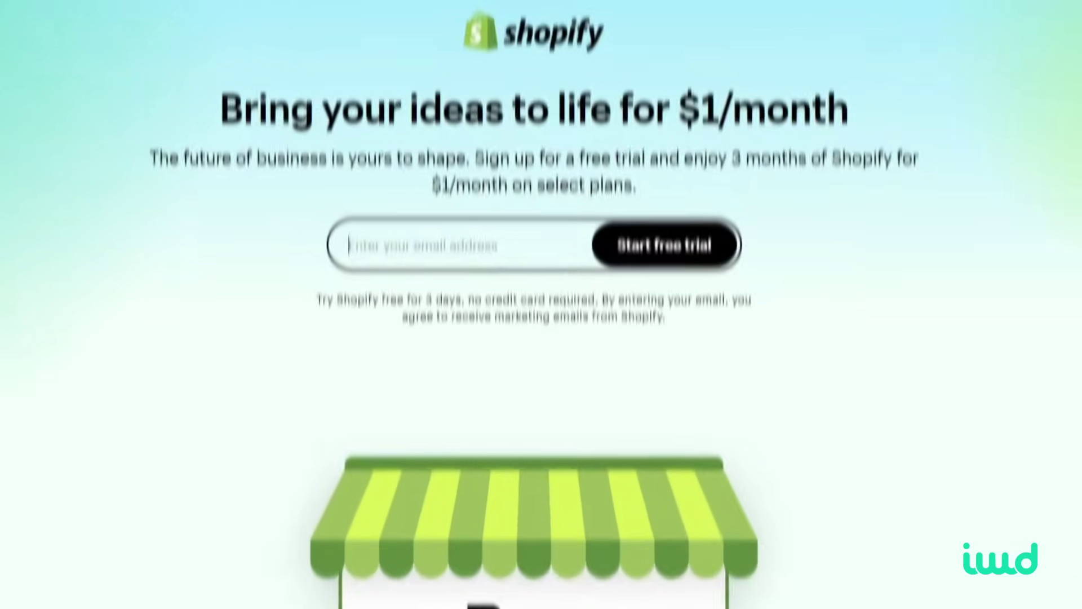
type("your")
type("email@email.com")
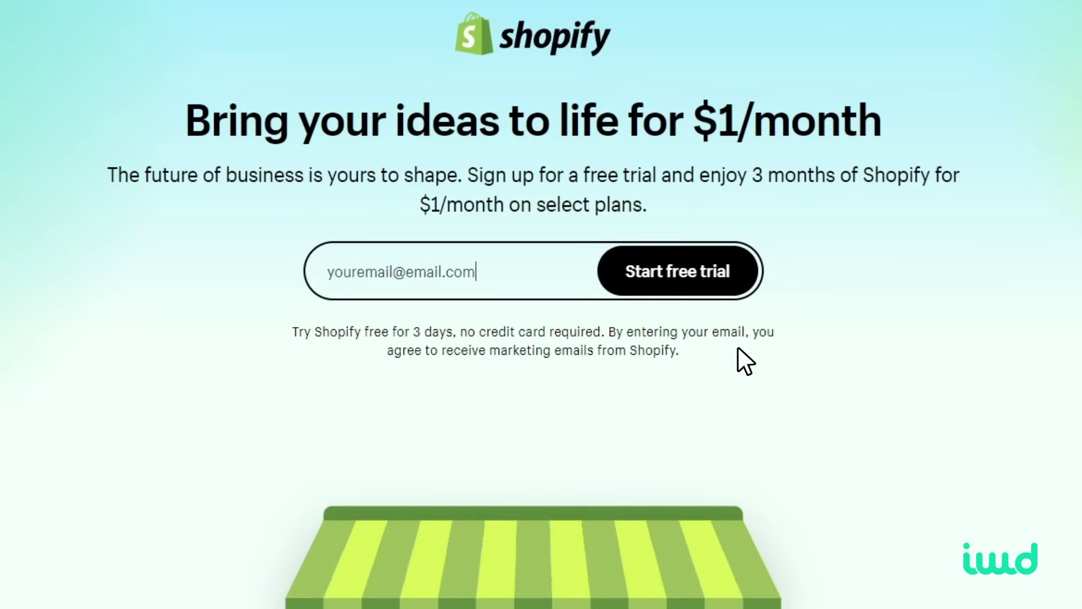
left_click(682, 274)
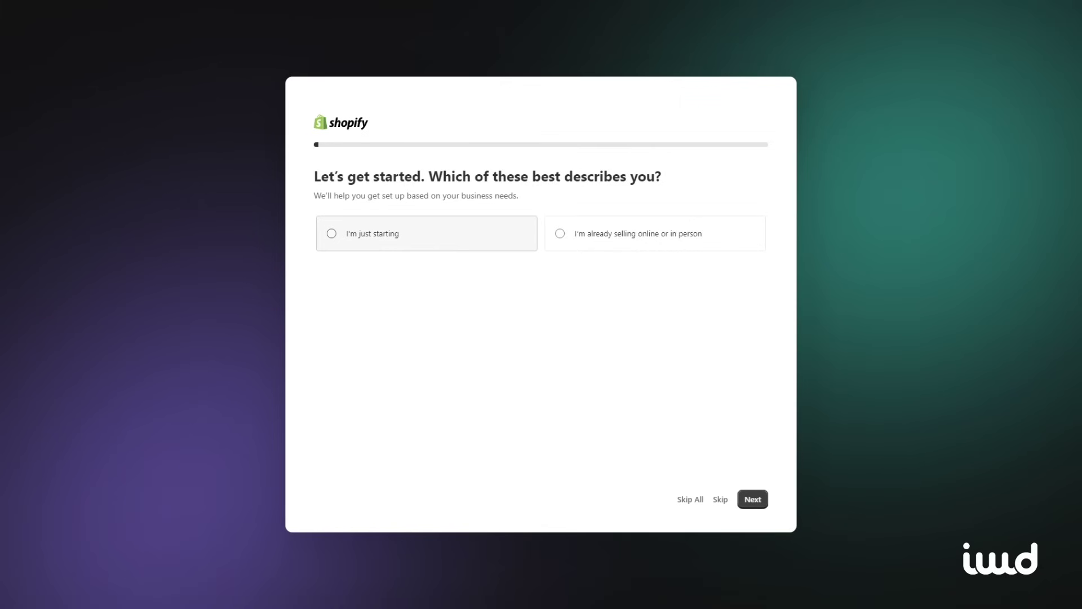
left_click(331, 232)
left_click(753, 499)
left_click(332, 241)
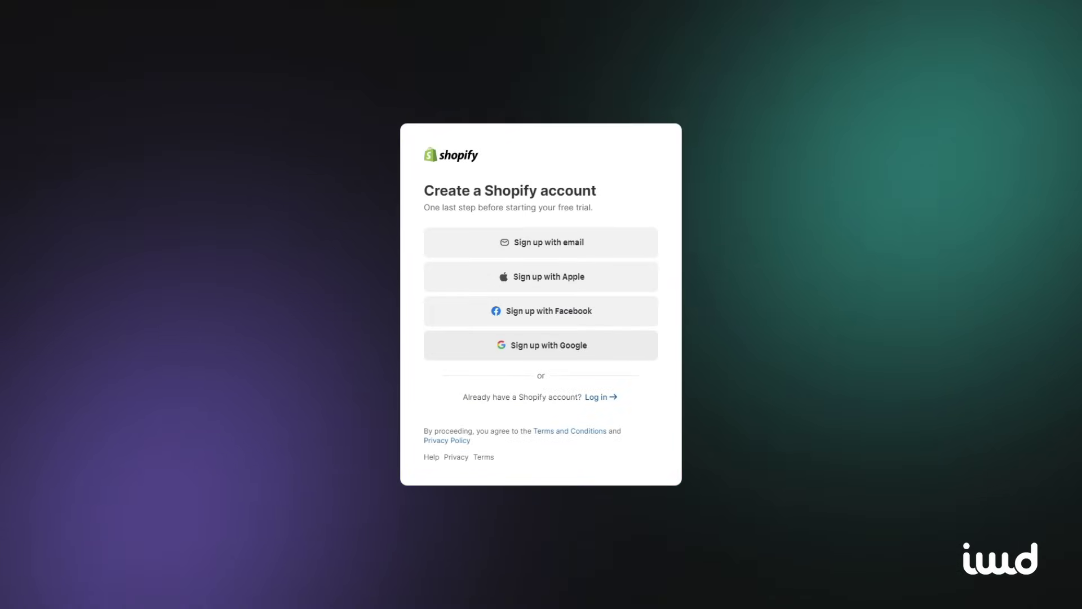
left_click(541, 345)
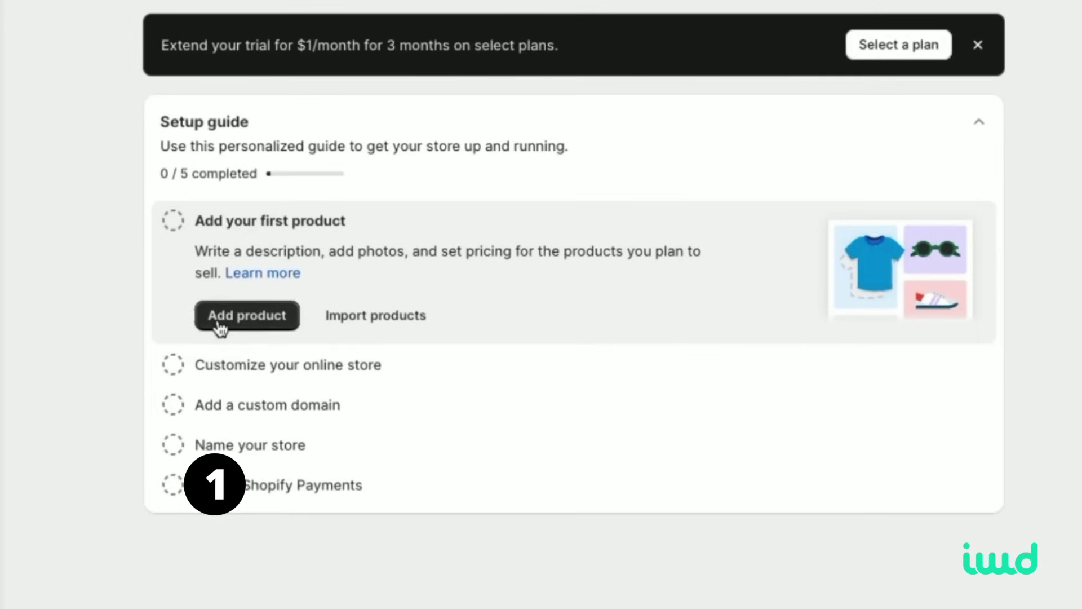
Step: Begin adding the store's first product from the Setup guide
left_click(217, 317)
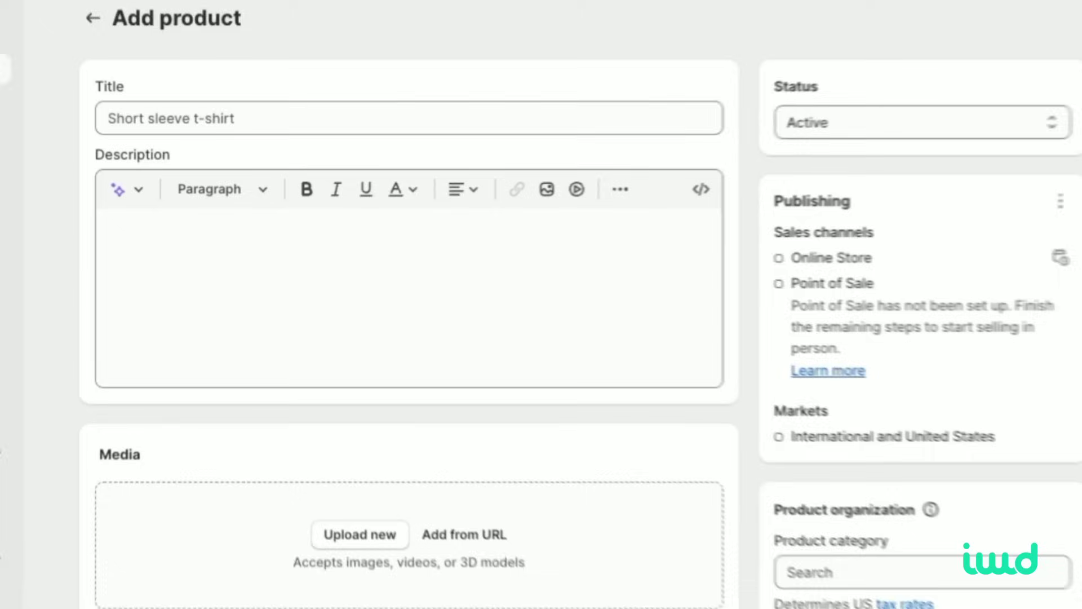
Step: Title the product 'Glow in Dark Wolf Shirt' and paste in the prepared description
left_click(296, 116)
type("Glow in Dark Wolf Shirt")
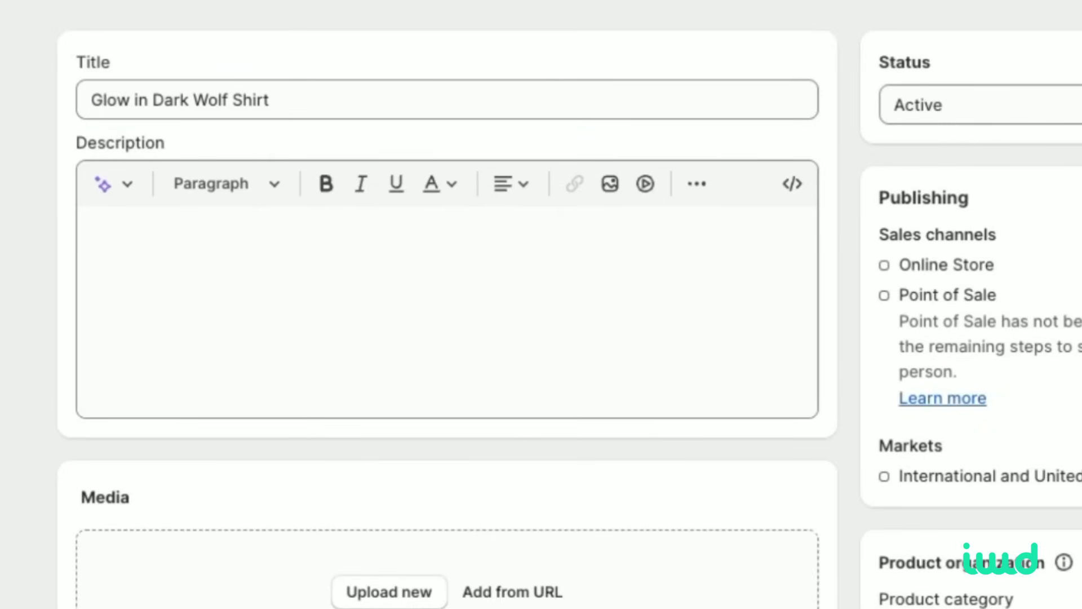
left_click(389, 321)
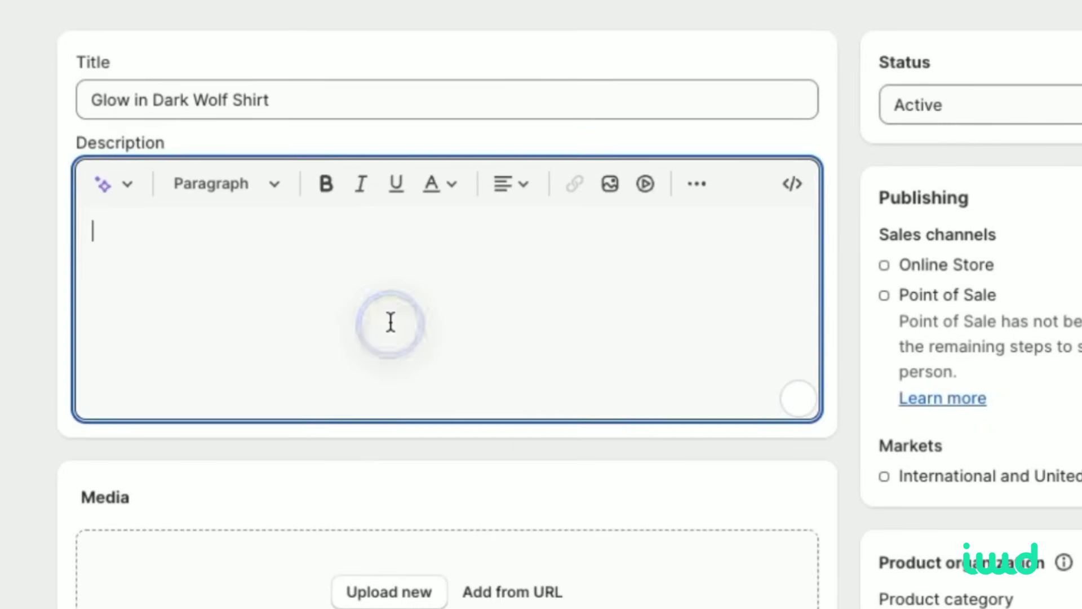
type("Introducing our captivating Glow in the Dark Wolf Shirt – a mesmerizing blend of style and mystique! This unique garment combines the fierce beauty of a wolf with a thrilling twist. By day, it's a striking graphic tee featuring a meticulously detailed wolf design, but as night falls, it transforms into a stunning spectacle.")
Step: Upload wolf-shirt.jpeg as the product's media
scroll(367, 360, "down", 3)
left_click(366, 389)
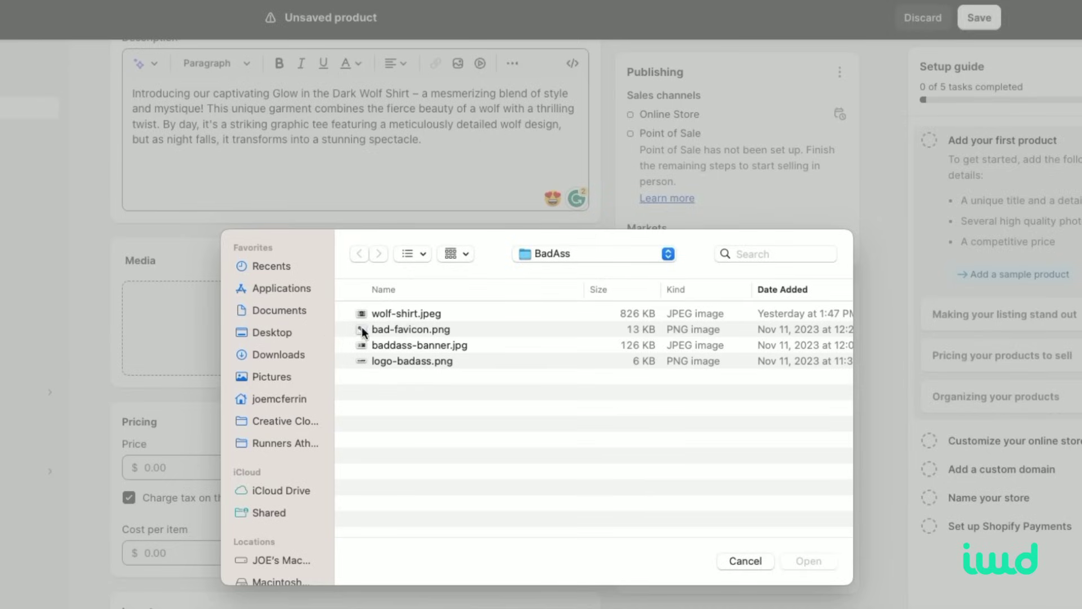
left_click(410, 313)
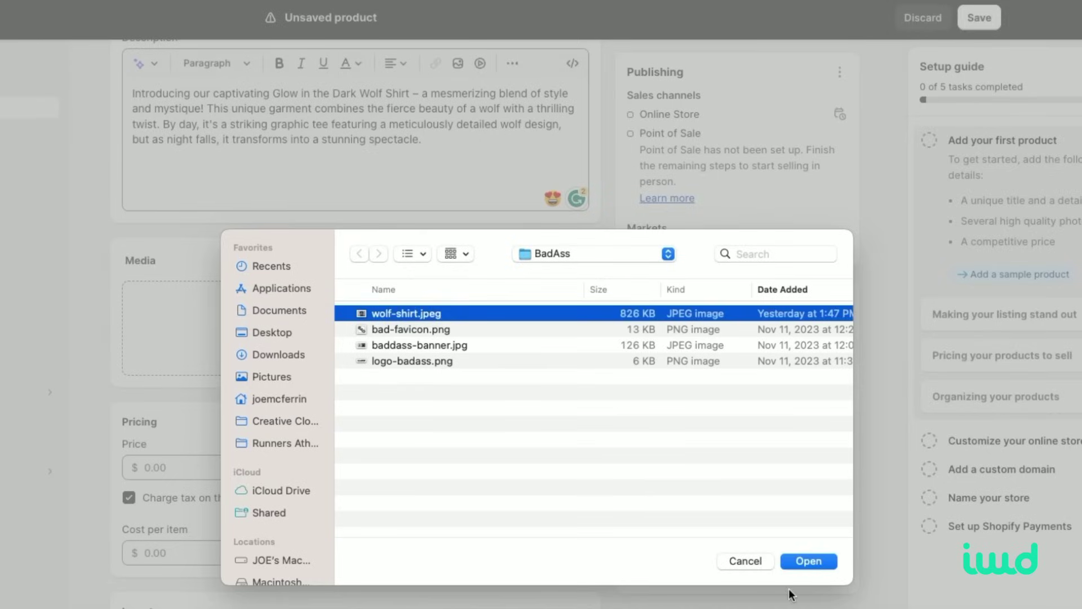
left_click(803, 561)
scroll(452, 511, "down", 3)
Step: Set the price to 39.99, turn off quantity tracking, and save the product
left_click(217, 433)
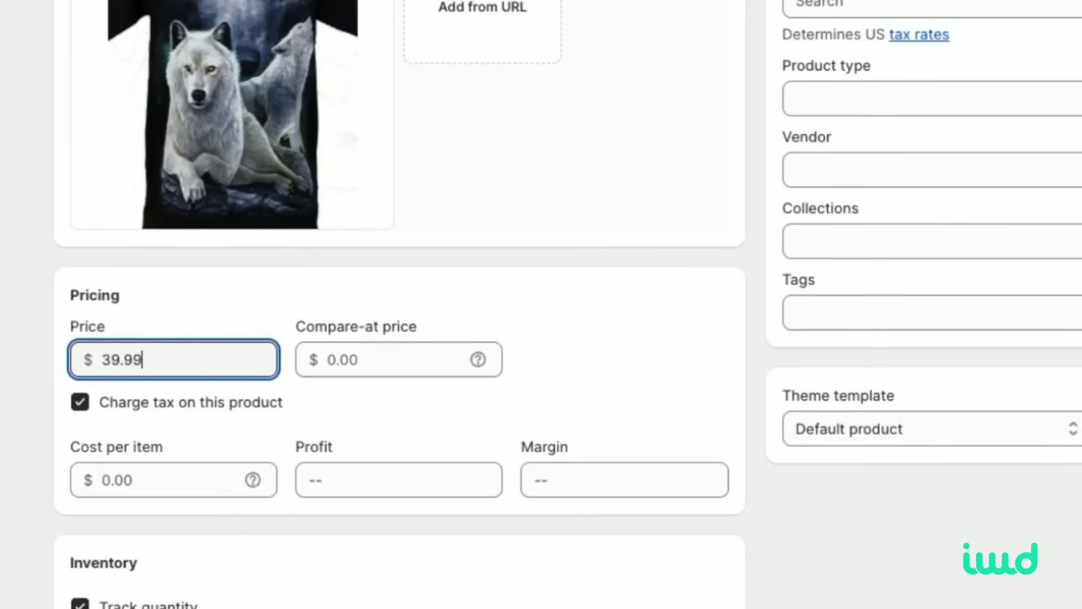
scroll(124, 288, "down", 5)
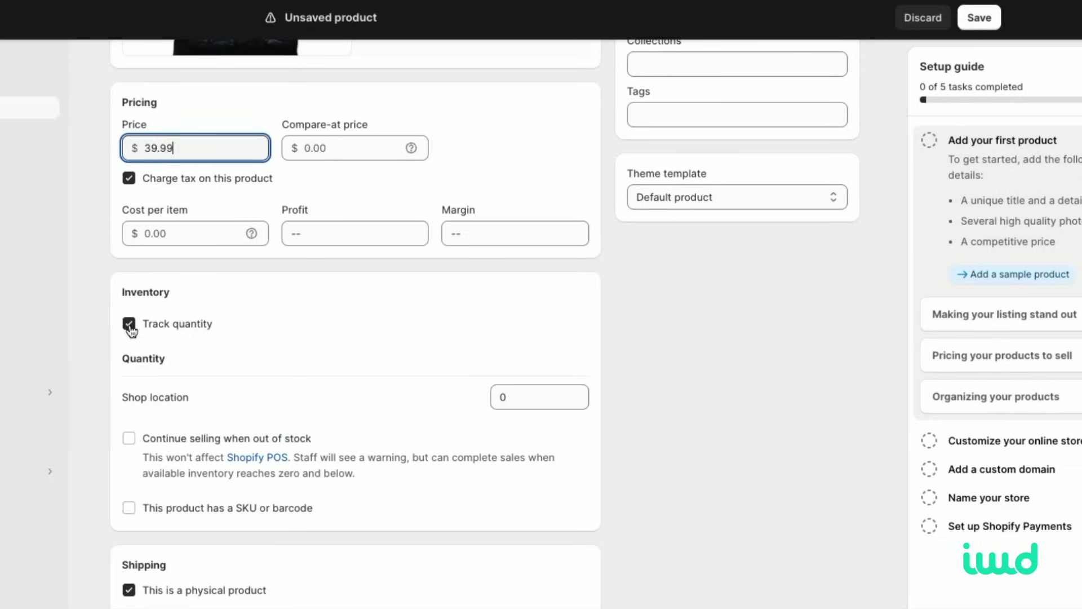
left_click(129, 325)
left_click(979, 22)
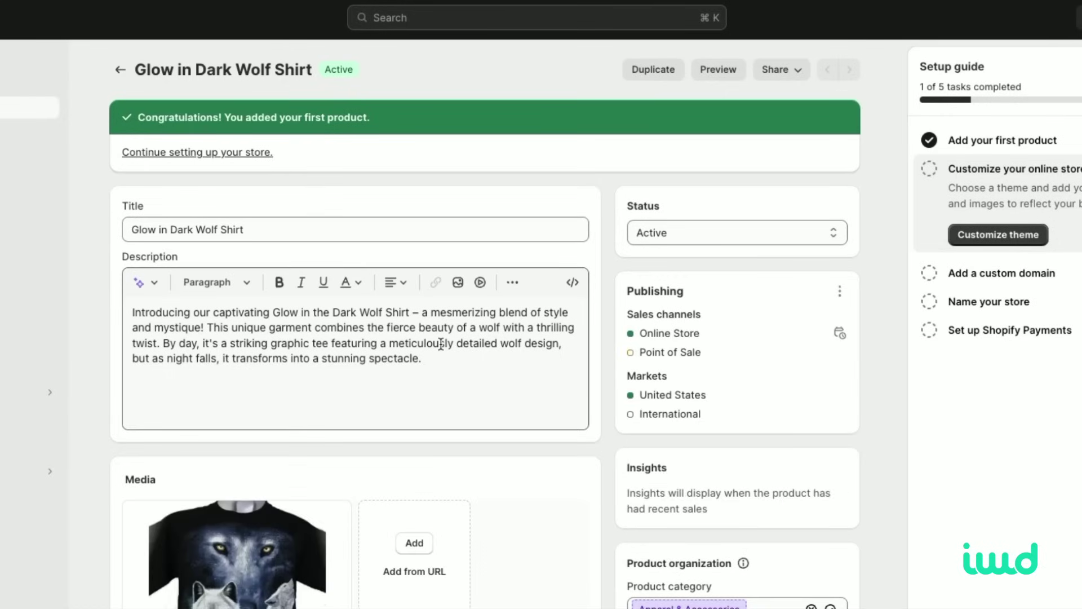
Step: Preview the product, then open the Dawn theme in the theme editor
left_click(714, 75)
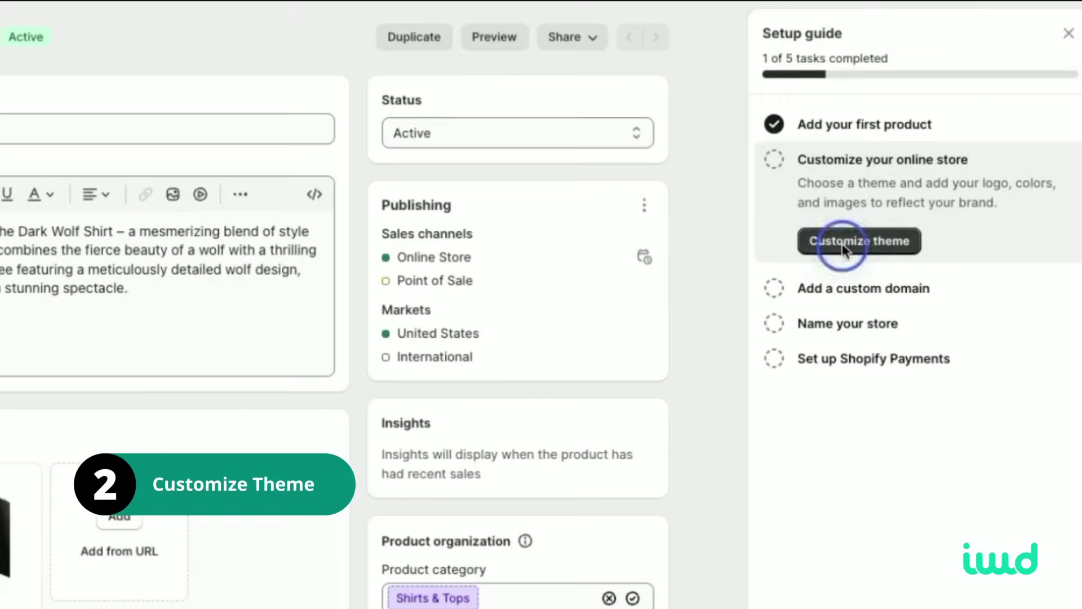
left_click(922, 161)
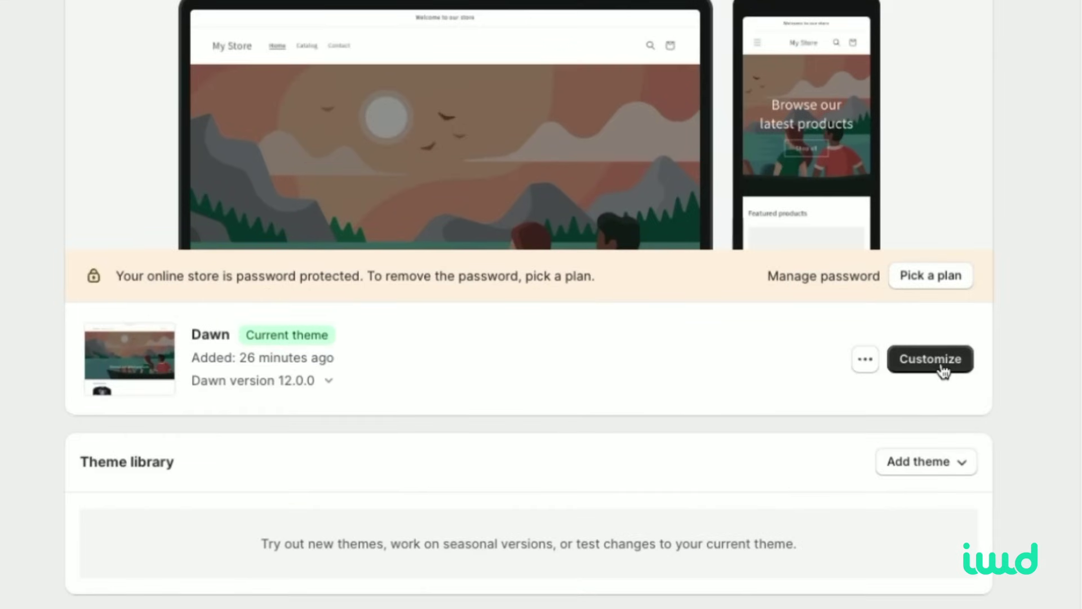
left_click(930, 359)
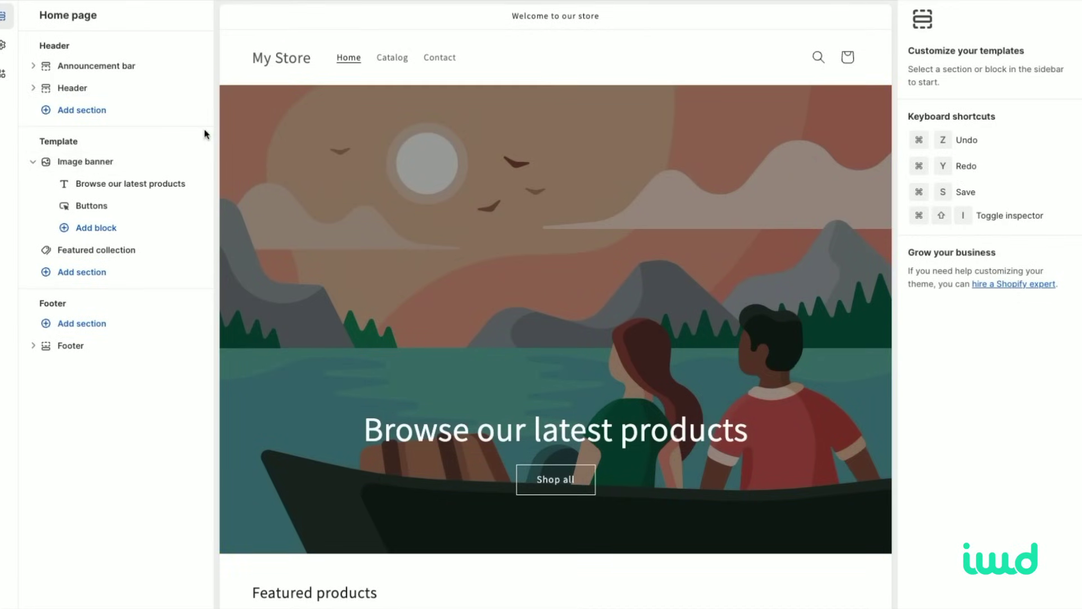
Step: Use the baddass-banner image in the home image banner and delete its heading and Buttons blocks
left_click(532, 251)
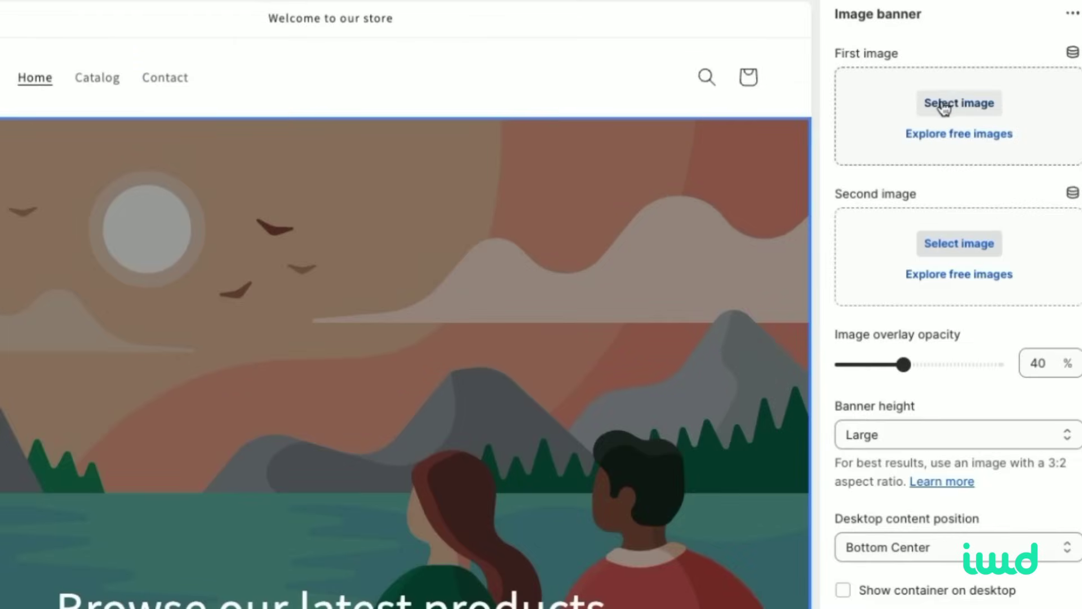
left_click(945, 107)
left_click(423, 251)
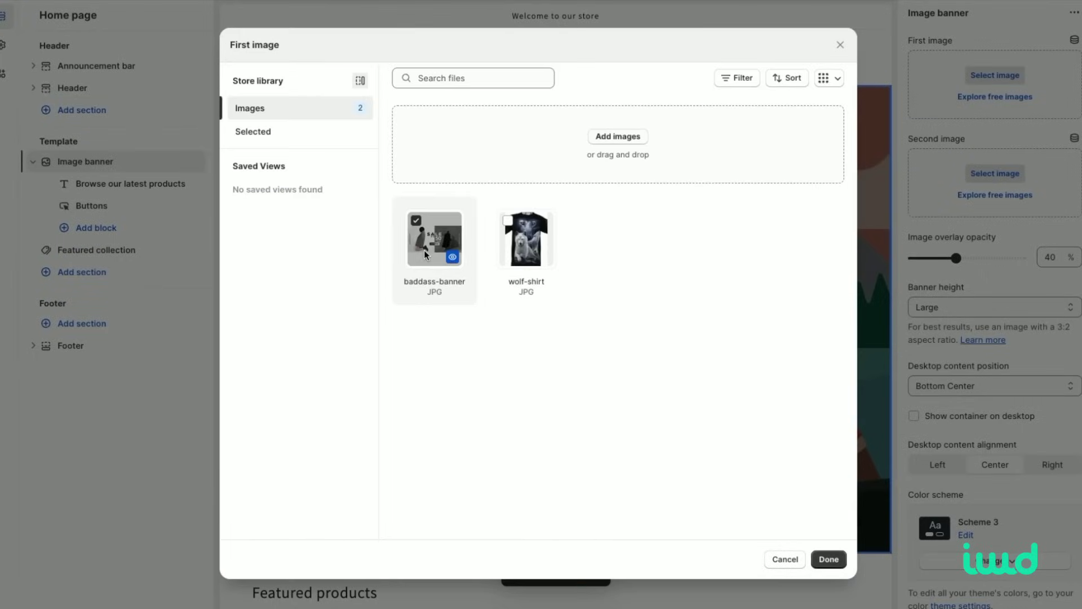
left_click(828, 559)
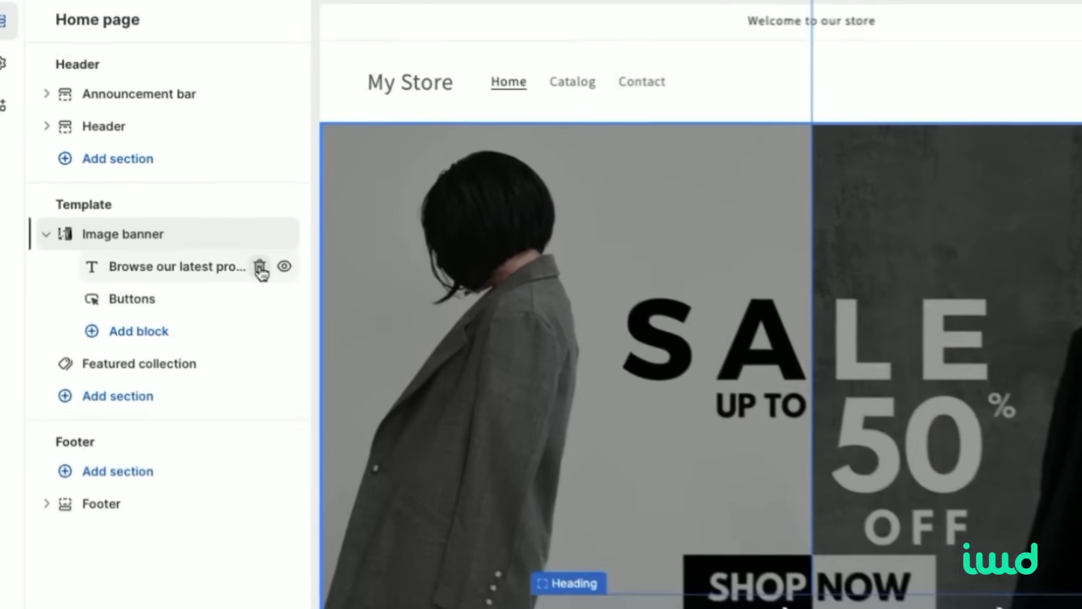
left_click(260, 268)
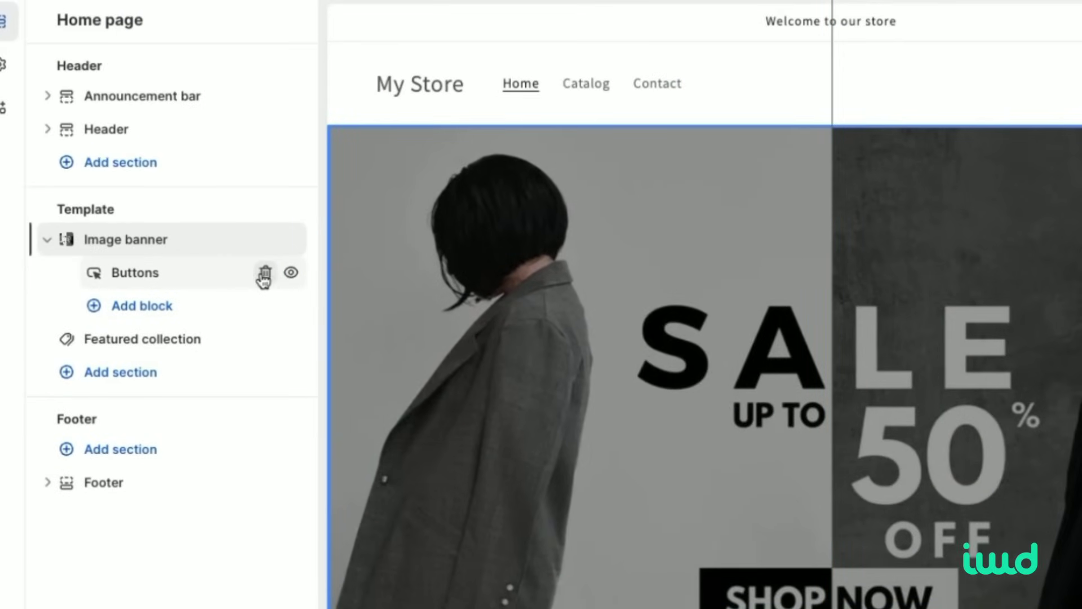
left_click(264, 274)
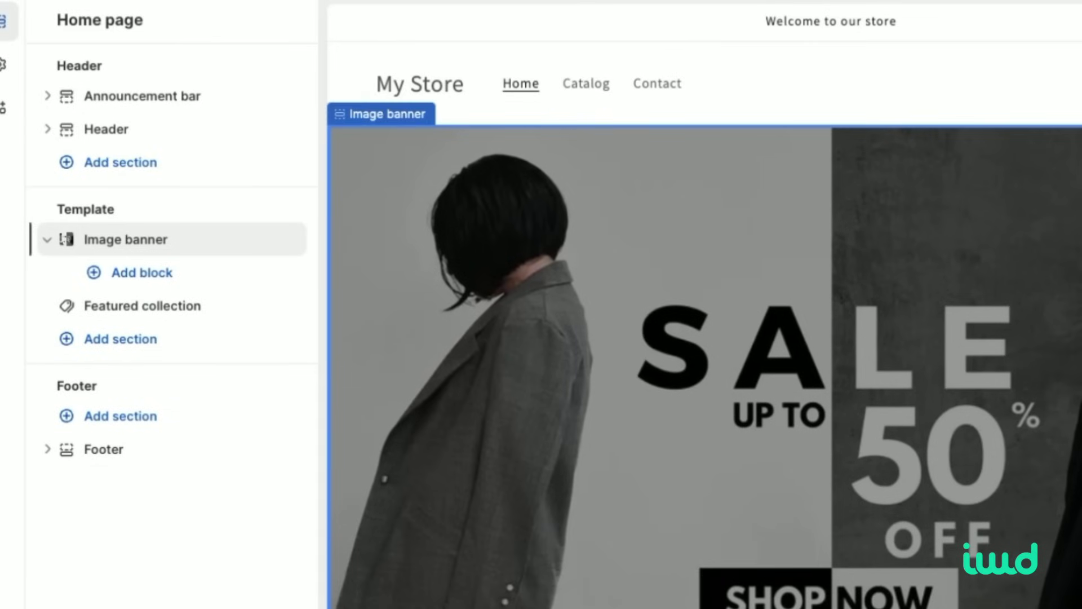
Step: Change the announcement text to 'FREE RETURNS & SHIPPING $150+' and open the Header settings
left_click(158, 100)
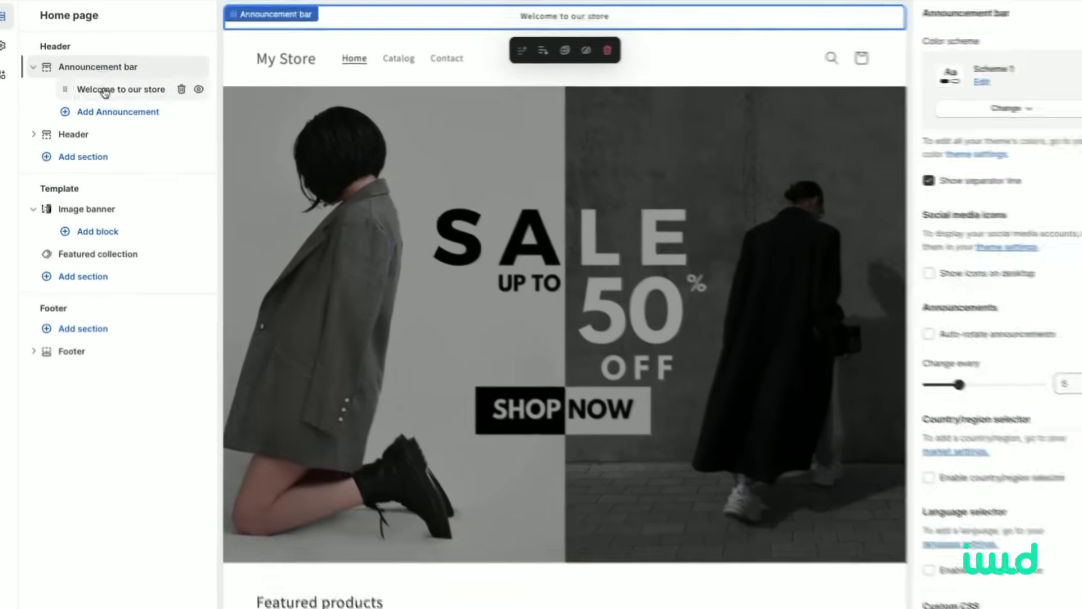
left_click(146, 113)
left_click(1022, 56)
triple_click(1020, 57)
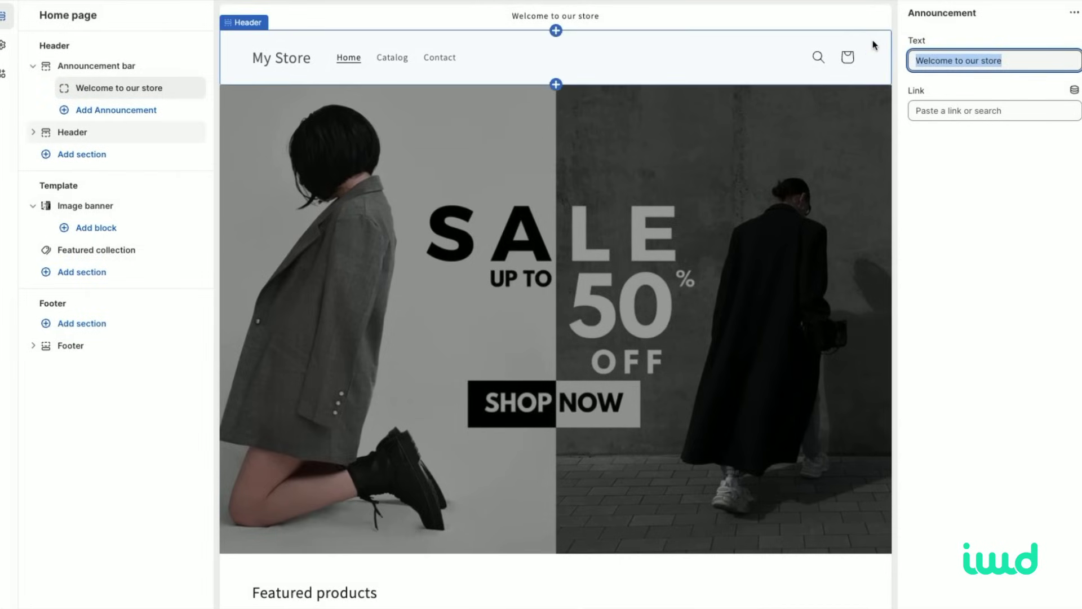
type("FREE RETURNS & SHIPPING $150+")
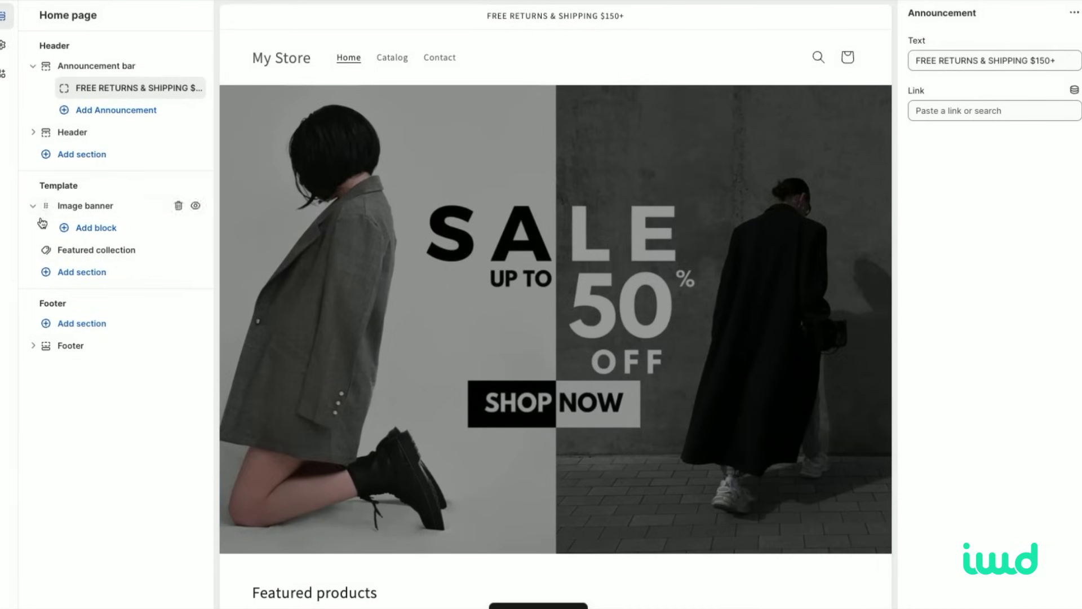
left_click(70, 132)
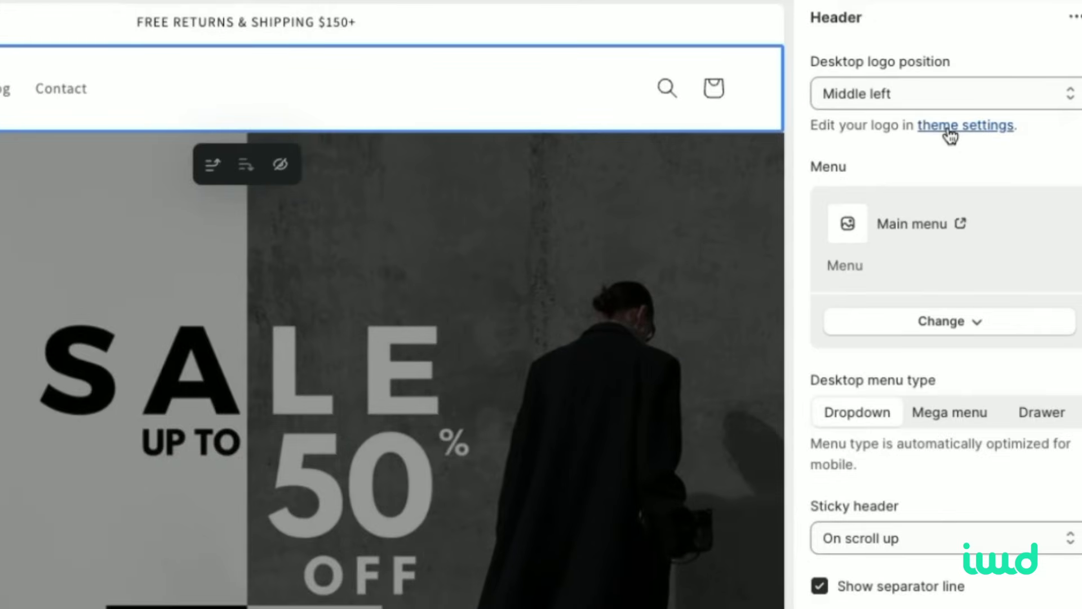
Step: Upload logo-badass.png and set it as the store logo in theme settings
left_click(950, 133)
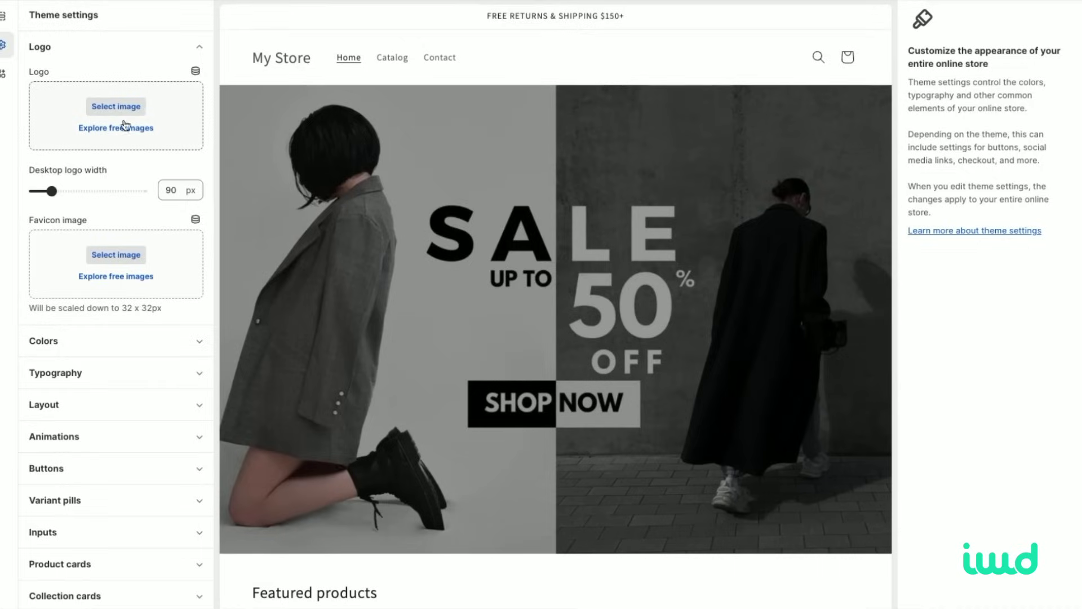
left_click(111, 110)
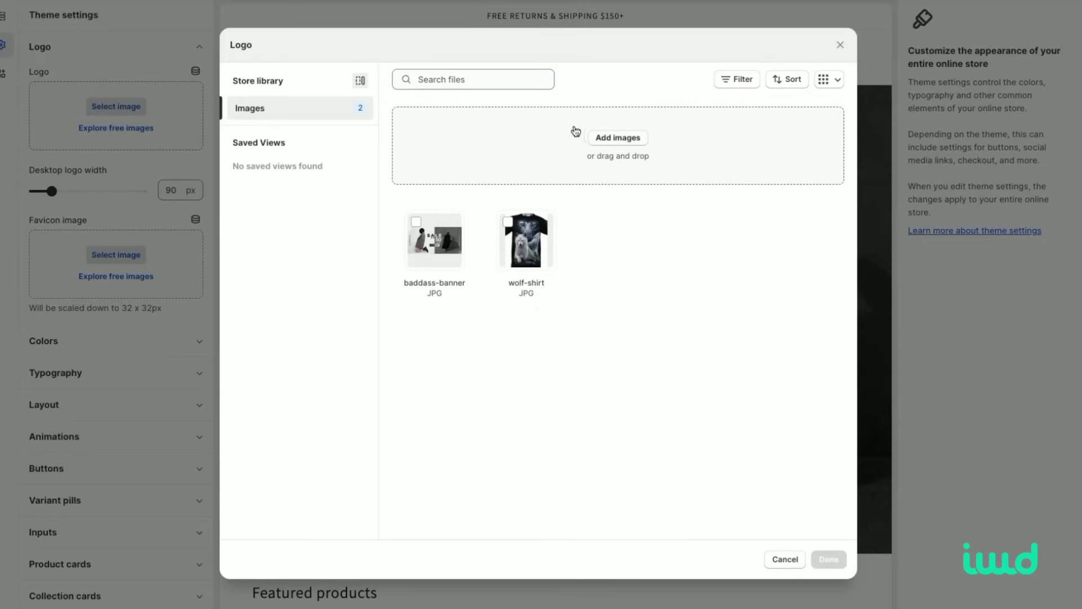
left_click(619, 138)
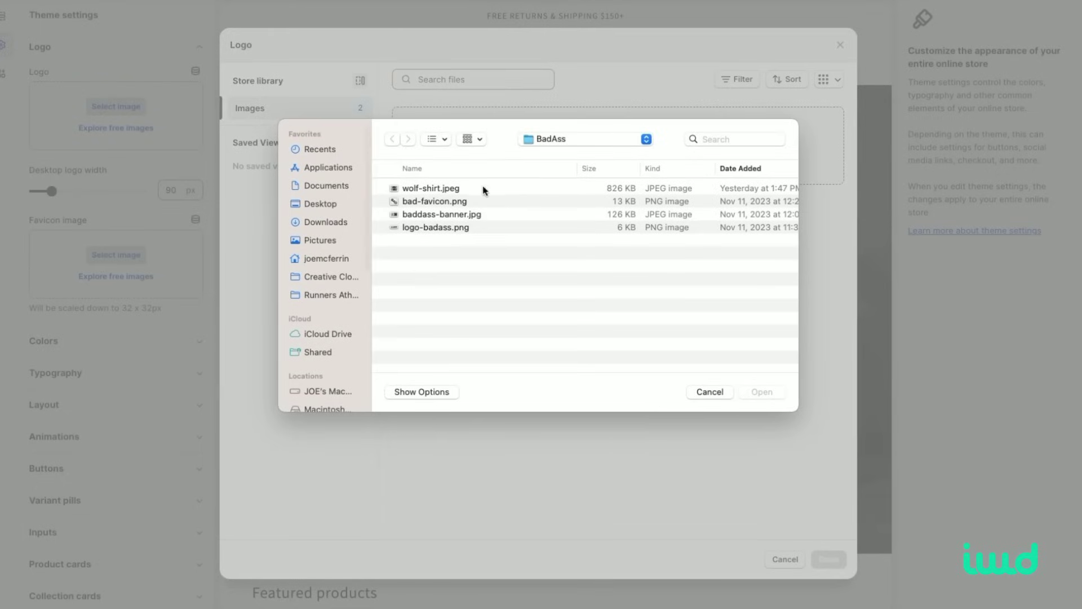
double_click(435, 227)
left_click(829, 559)
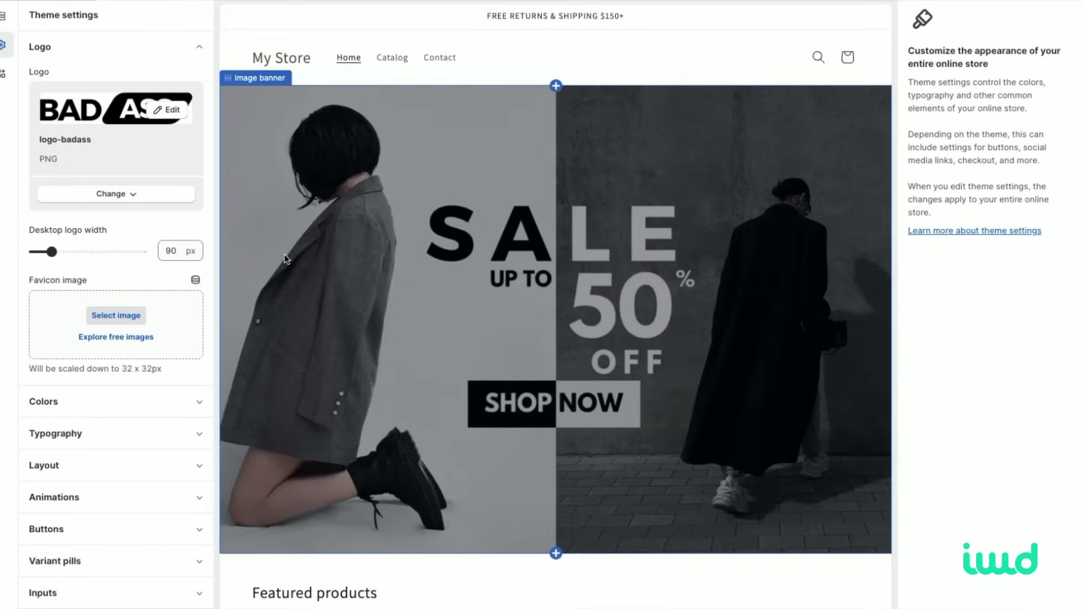
Step: Upload bad-favicon.png as the favicon, then preview the store at mobile width
left_click(116, 317)
left_click(618, 137)
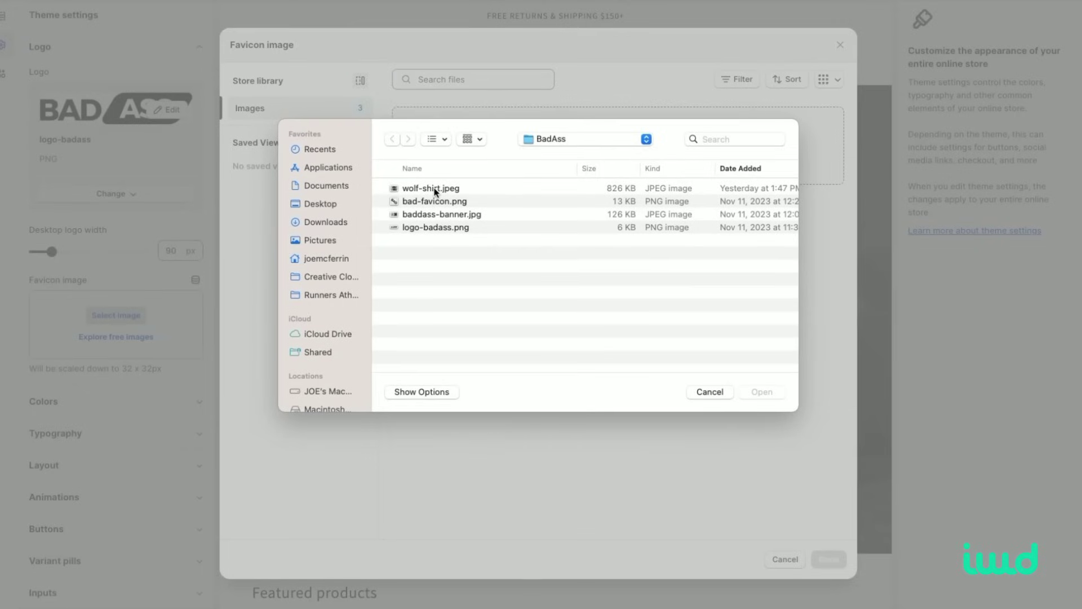
left_click(440, 201)
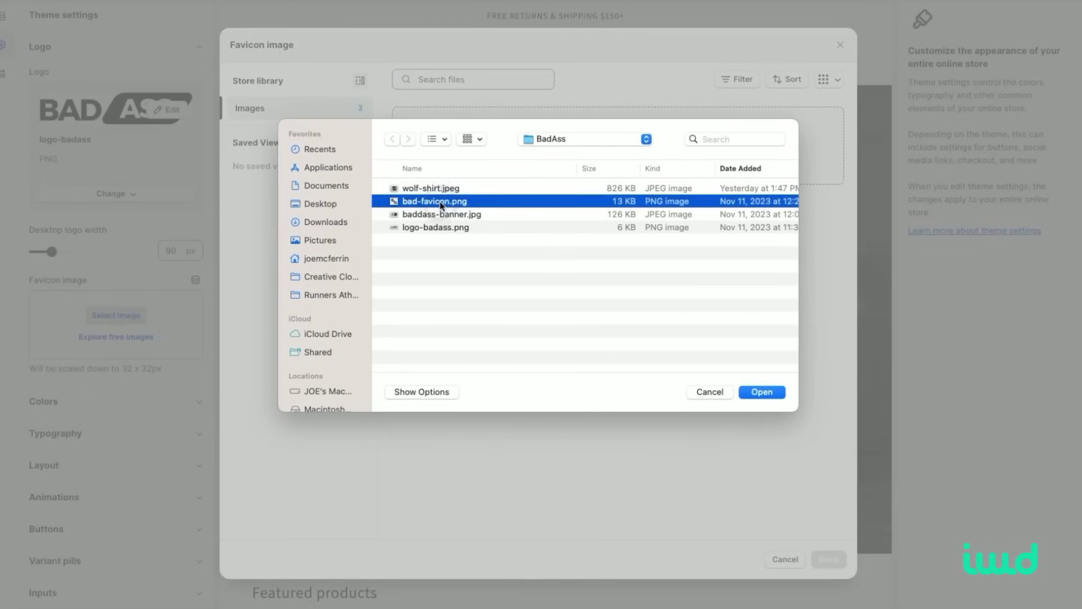
left_click(770, 394)
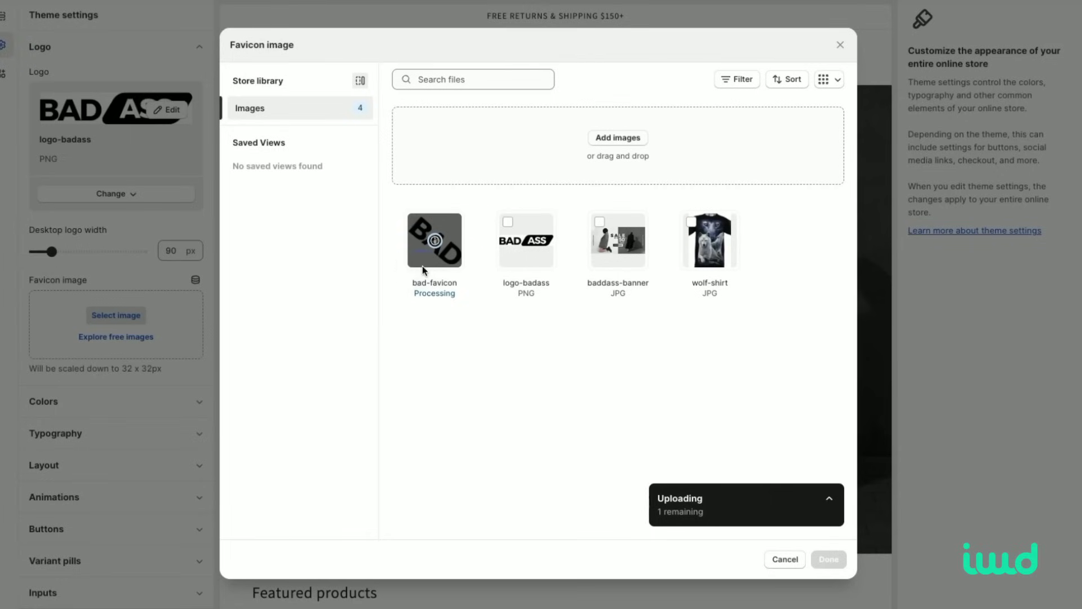
left_click(827, 558)
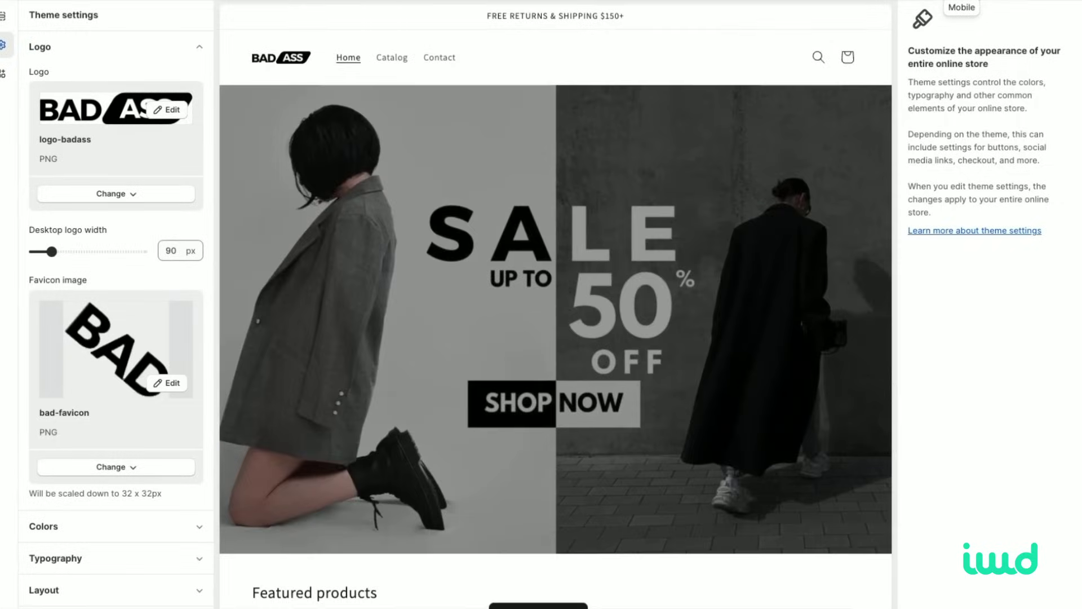
left_click(952, 1)
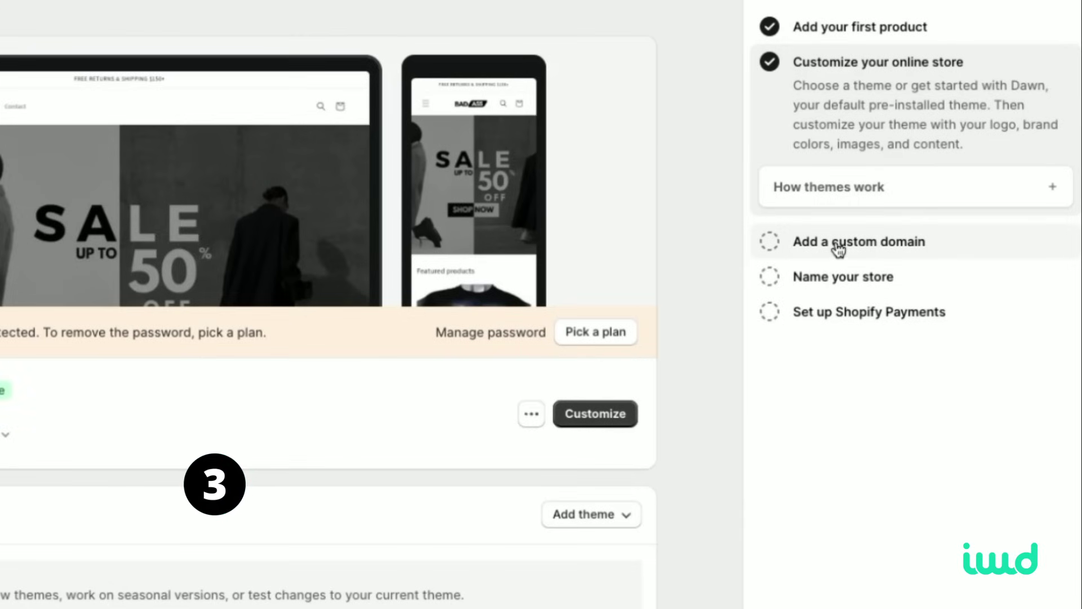
Step: Go to Settings > Domains and start connecting an existing domain
left_click(920, 231)
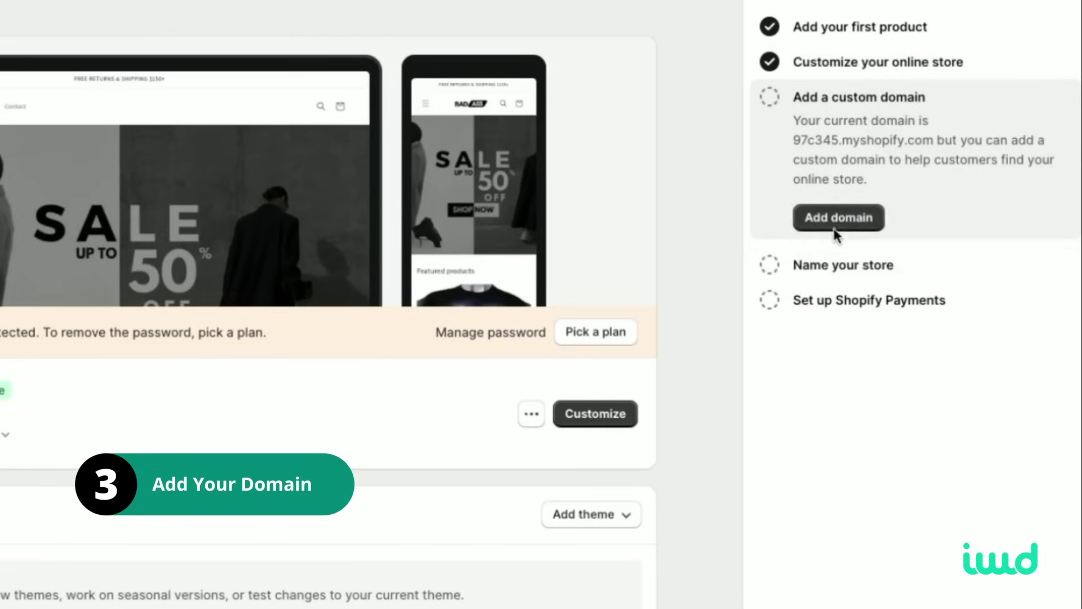
left_click(837, 219)
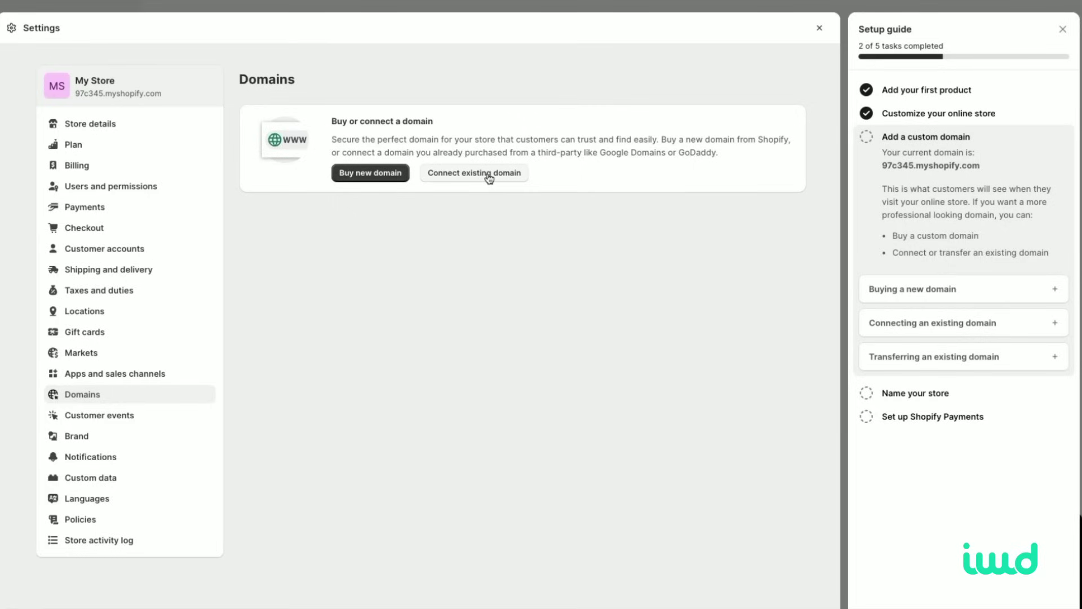
left_click(488, 176)
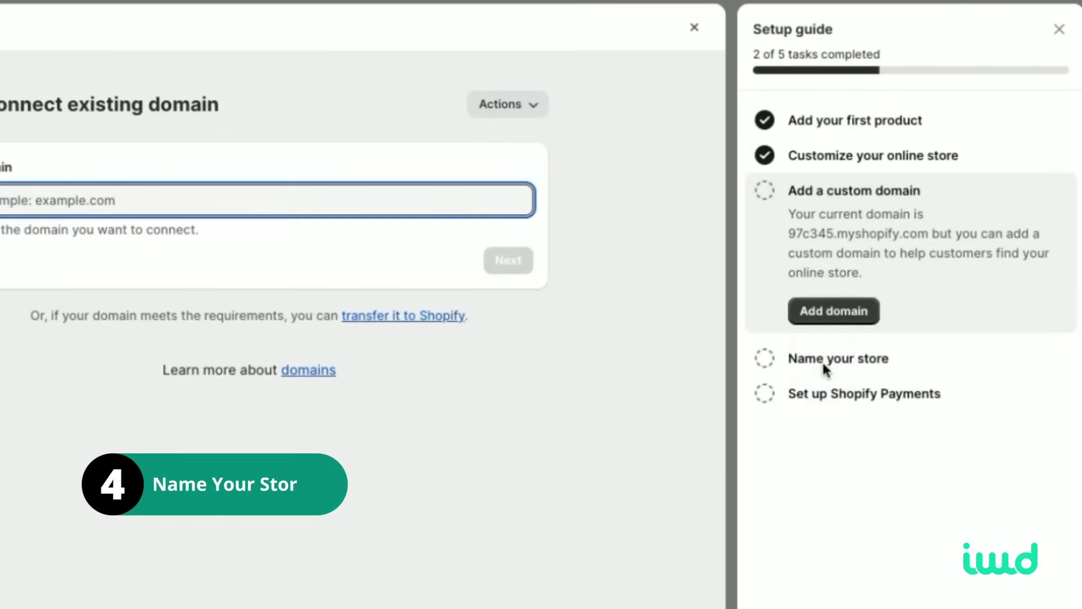
Step: Replace the store name 'My Store' with 'BadAss Store' and save it
left_click(821, 361)
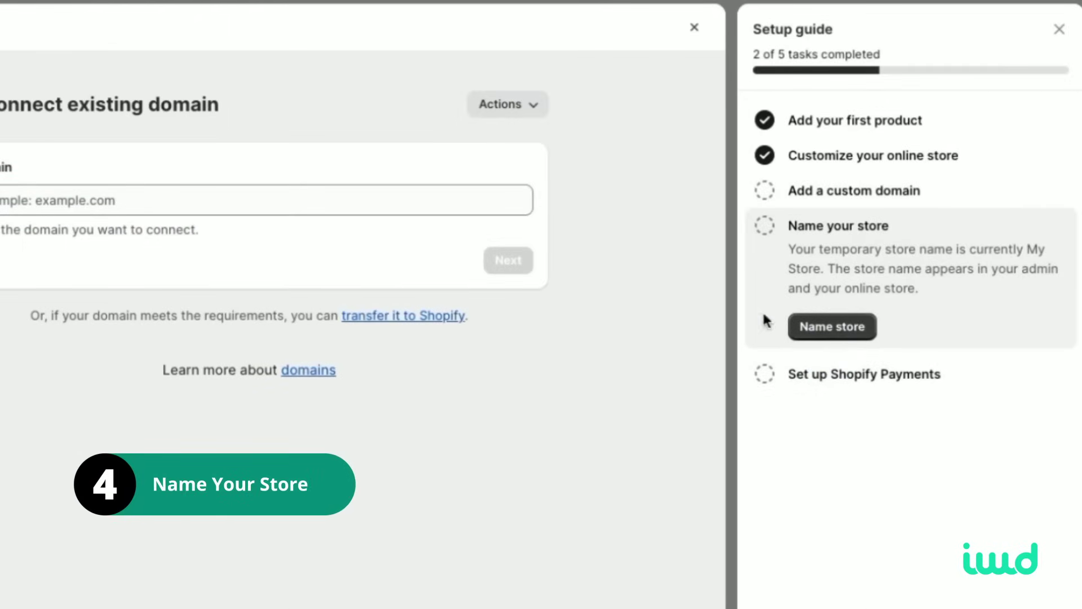
left_click(838, 326)
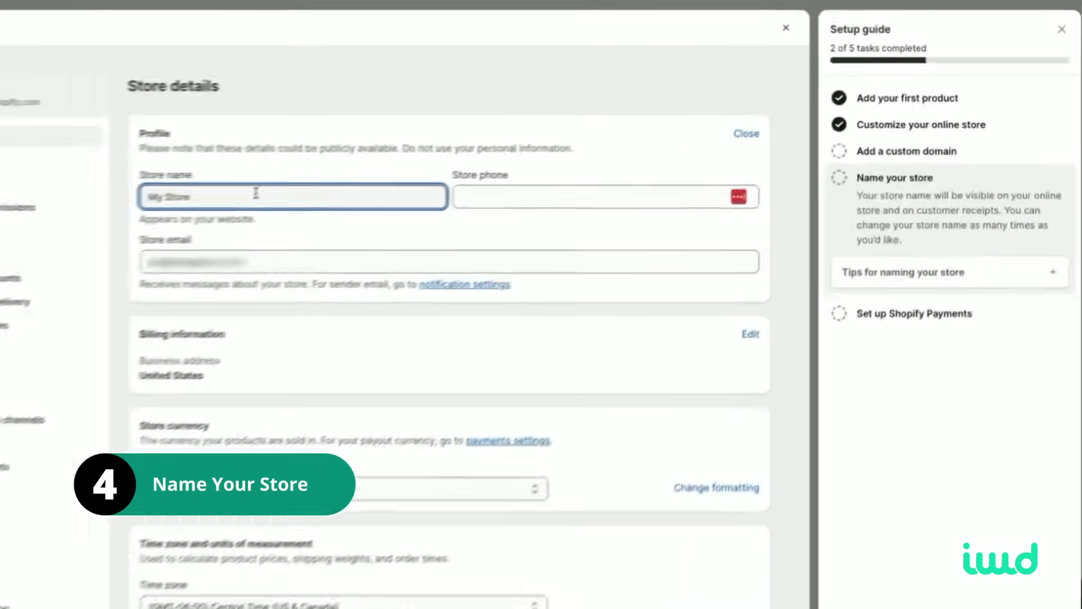
key("ctrl+a")
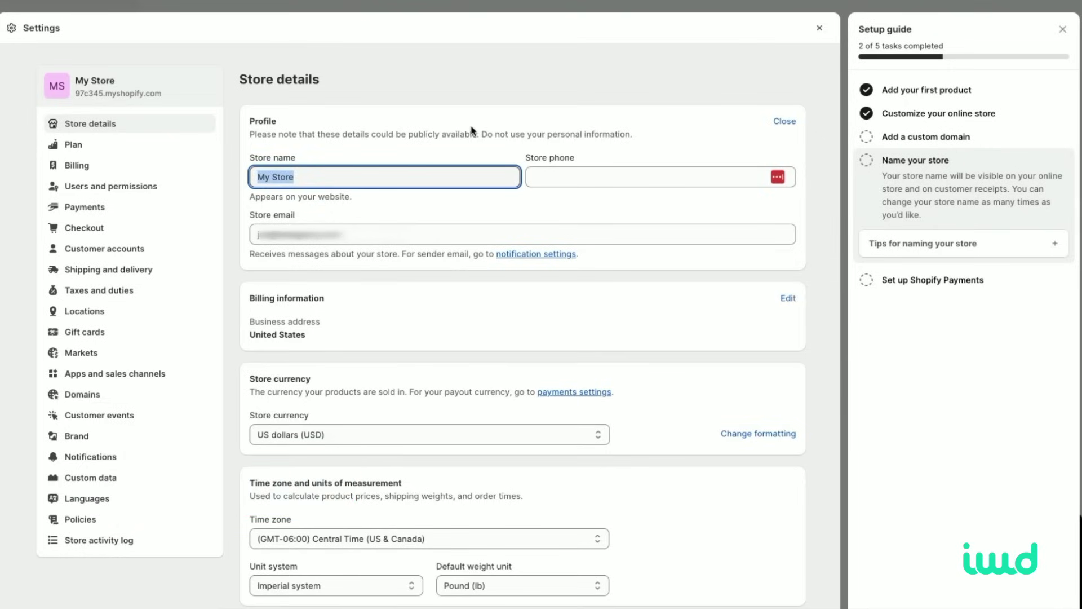
type("BadAss Store")
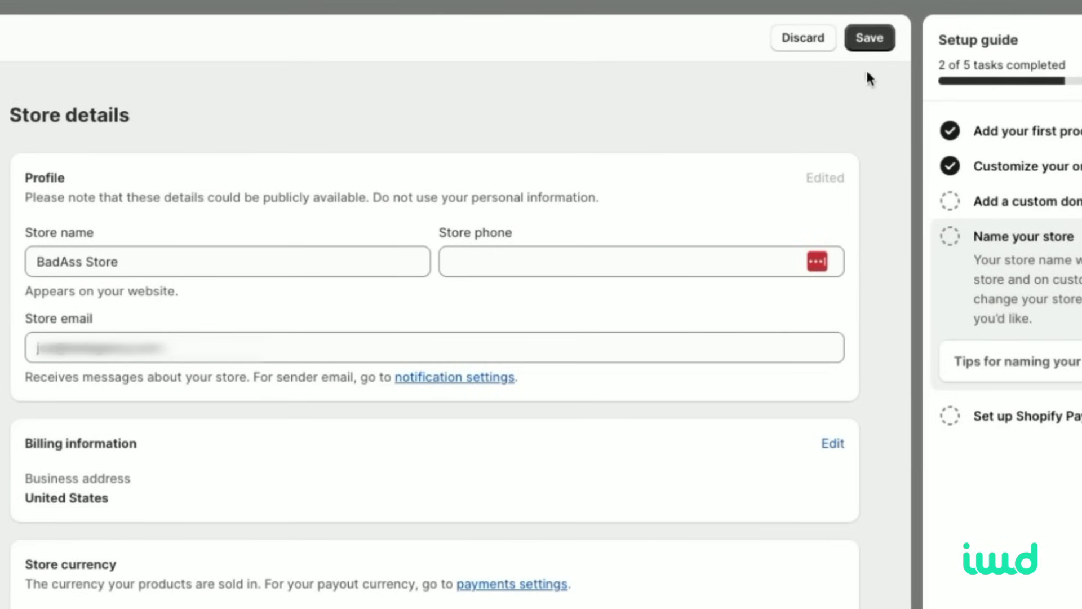
left_click(869, 38)
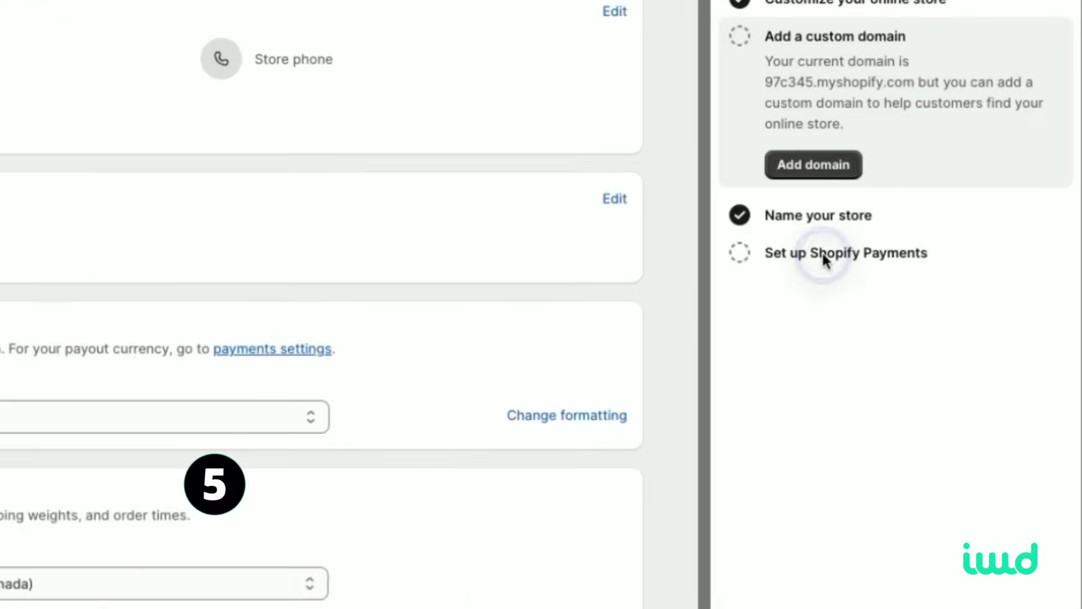
left_click(823, 256)
Step: Go to the Shopify Payments settings from the Setup guide
left_click(821, 223)
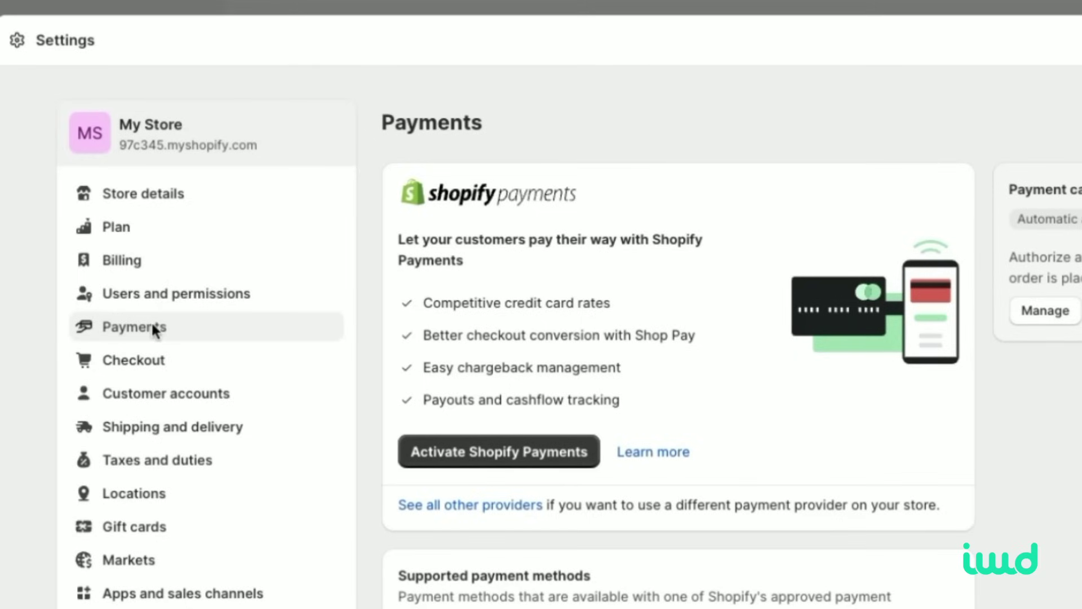
left_click(174, 437)
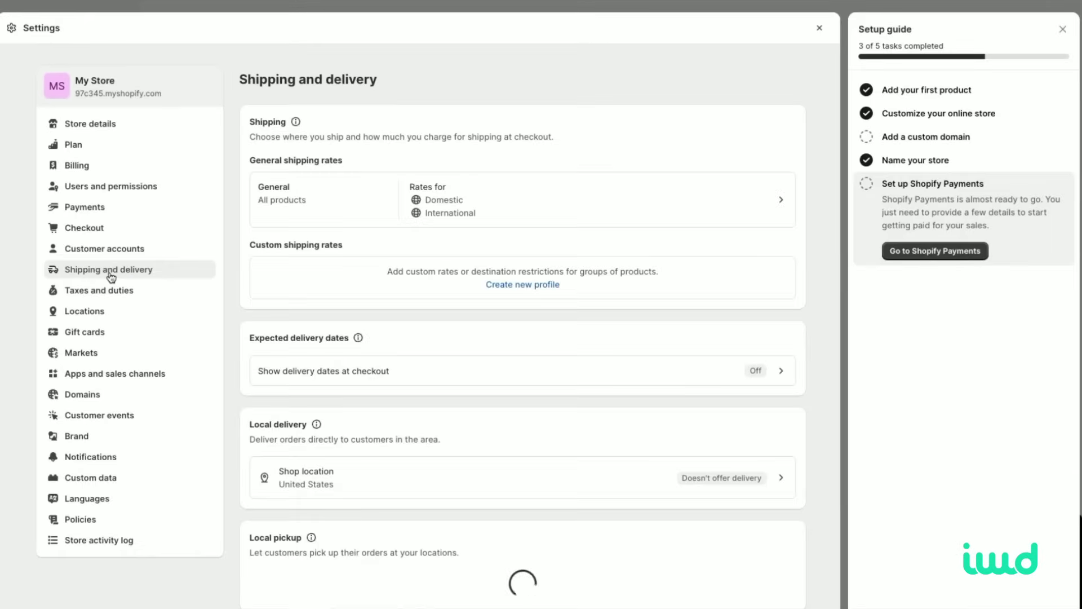
left_click(935, 251)
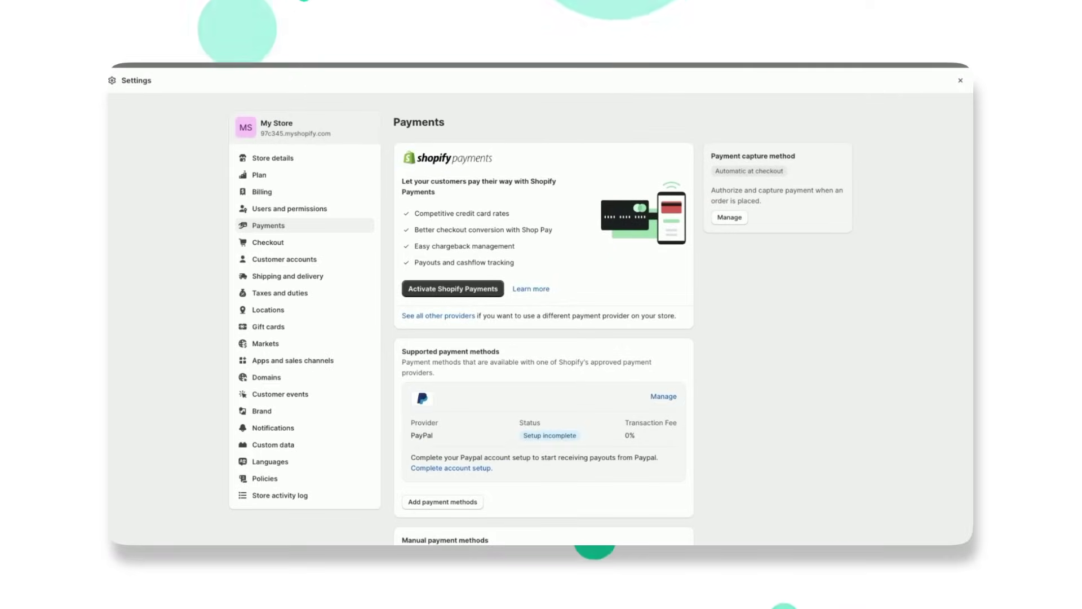
Step: Exit store settings back to Online Store Themes, where Dawn is the current theme
left_click(960, 80)
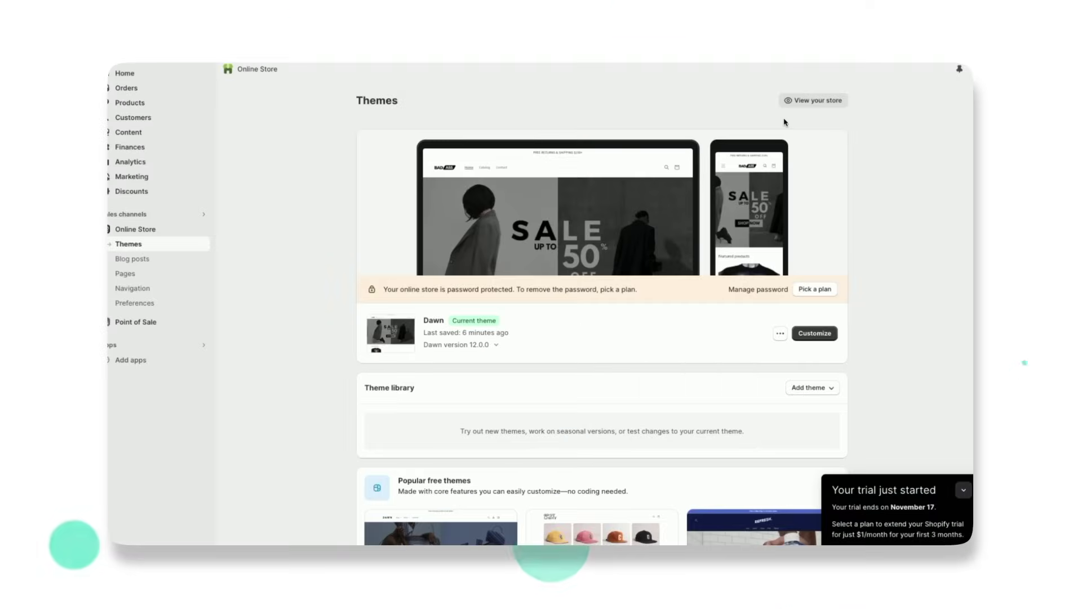